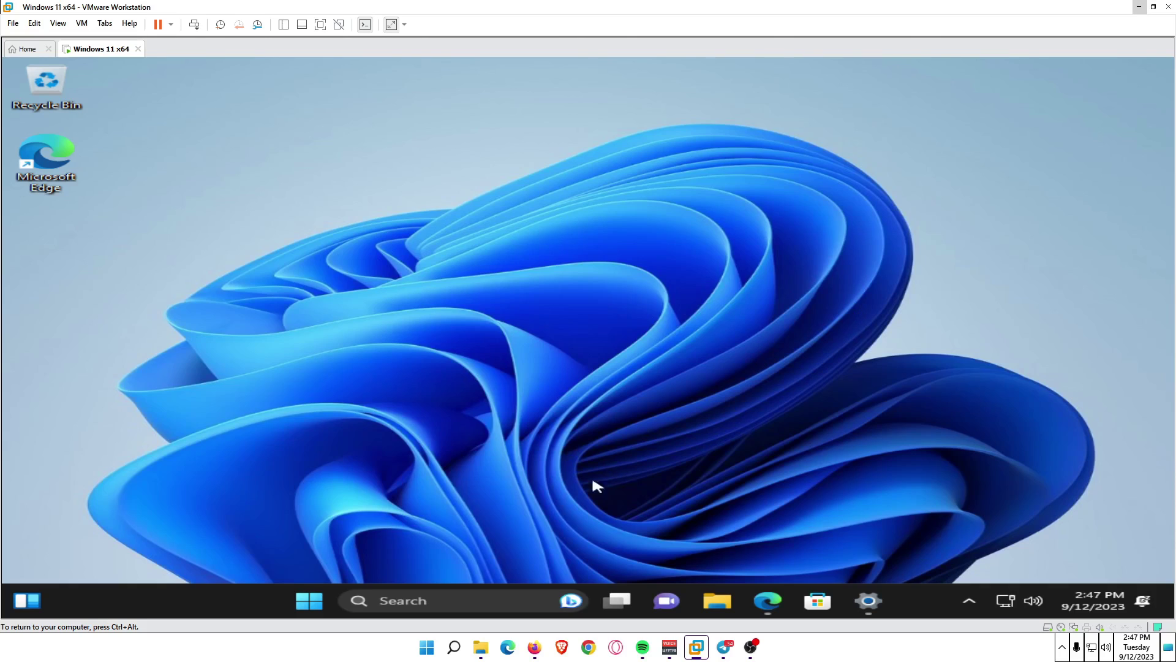
# Step: Launch Settings from Start and go to Personalization > Colors
pyautogui.click(309, 600)
pyautogui.click(427, 229)
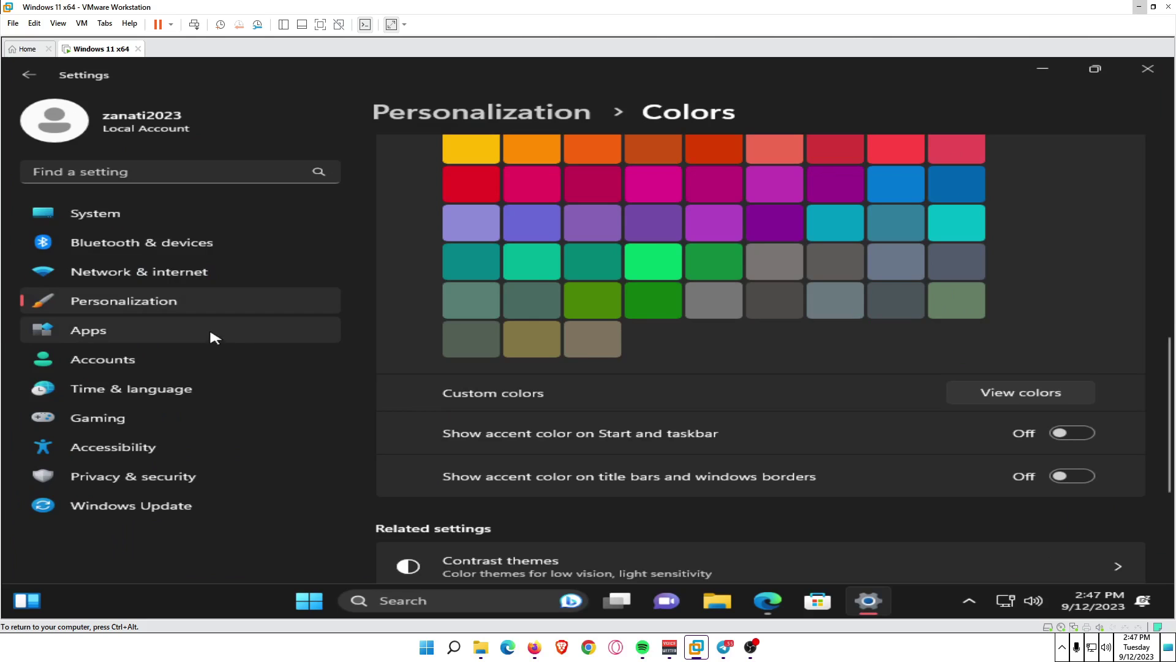
pyautogui.click(170, 308)
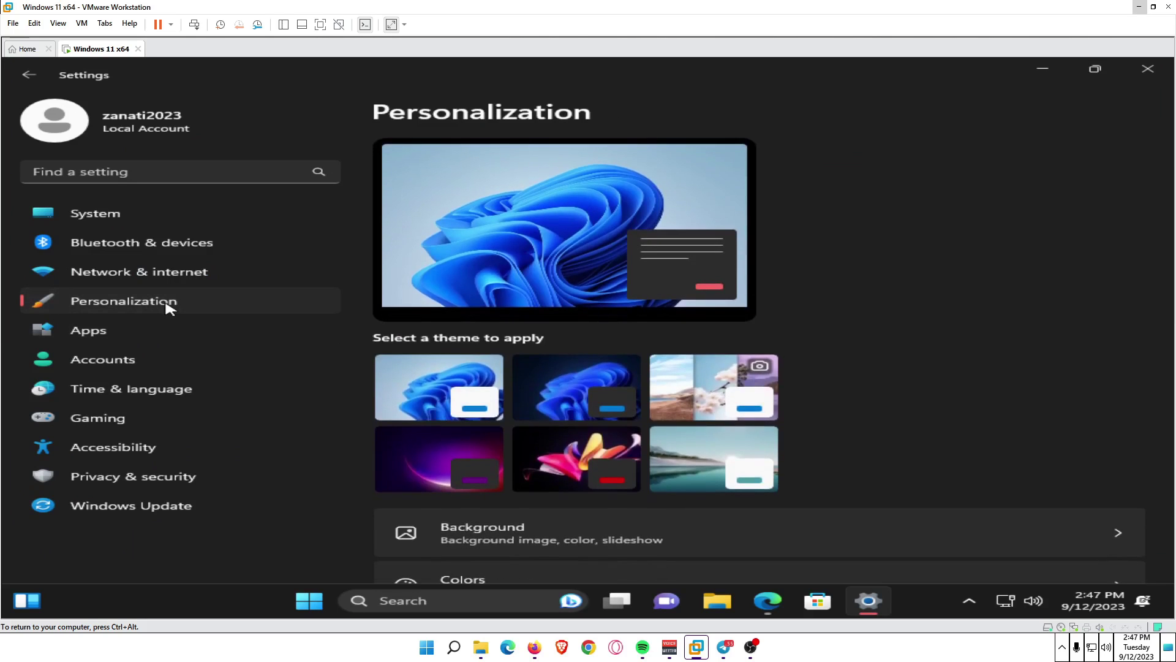
pyautogui.scroll(-3, 597, 325)
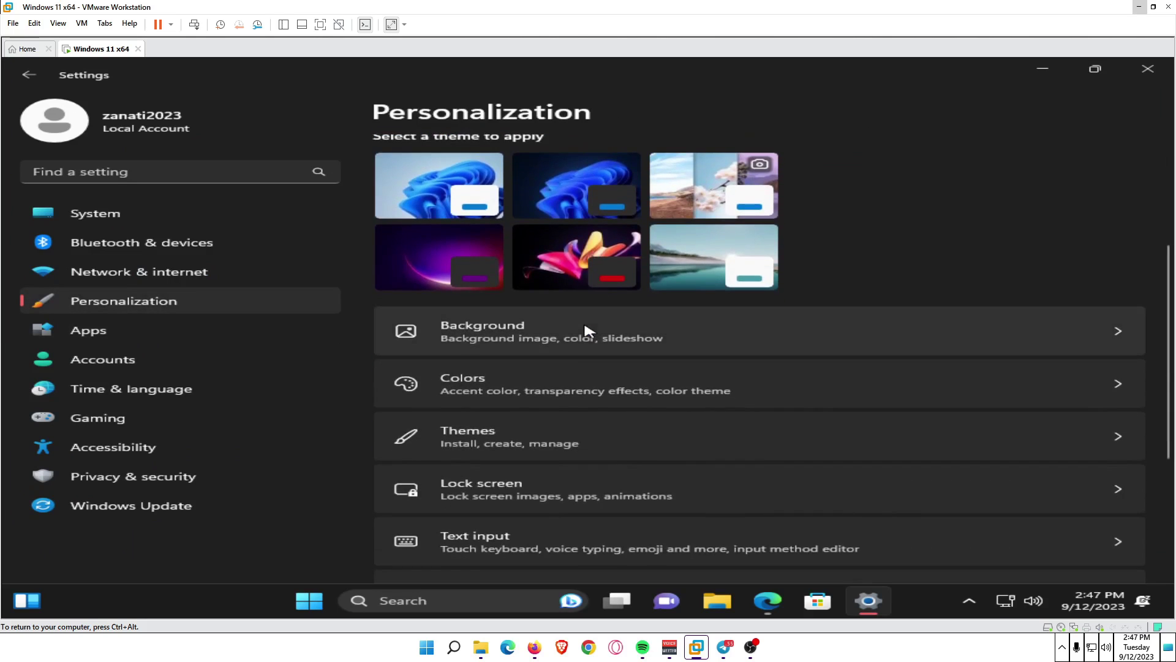
pyautogui.click(520, 391)
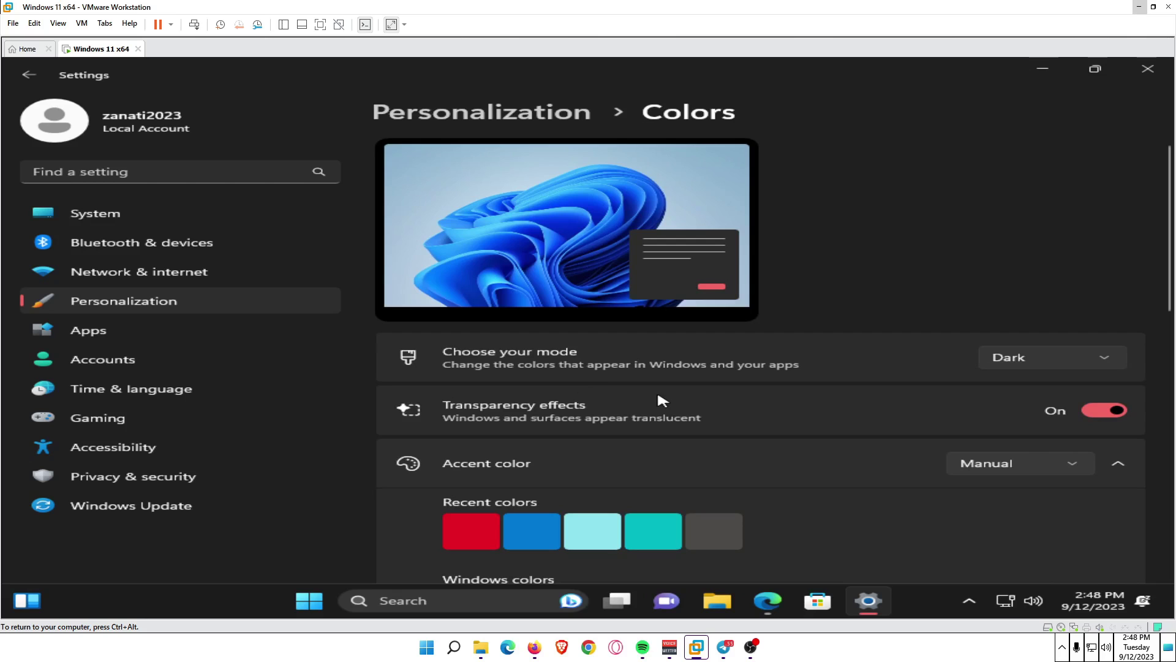
# Step: Switch Choose your mode to Light, then back to Dark
pyautogui.click(1008, 366)
pyautogui.click(1009, 332)
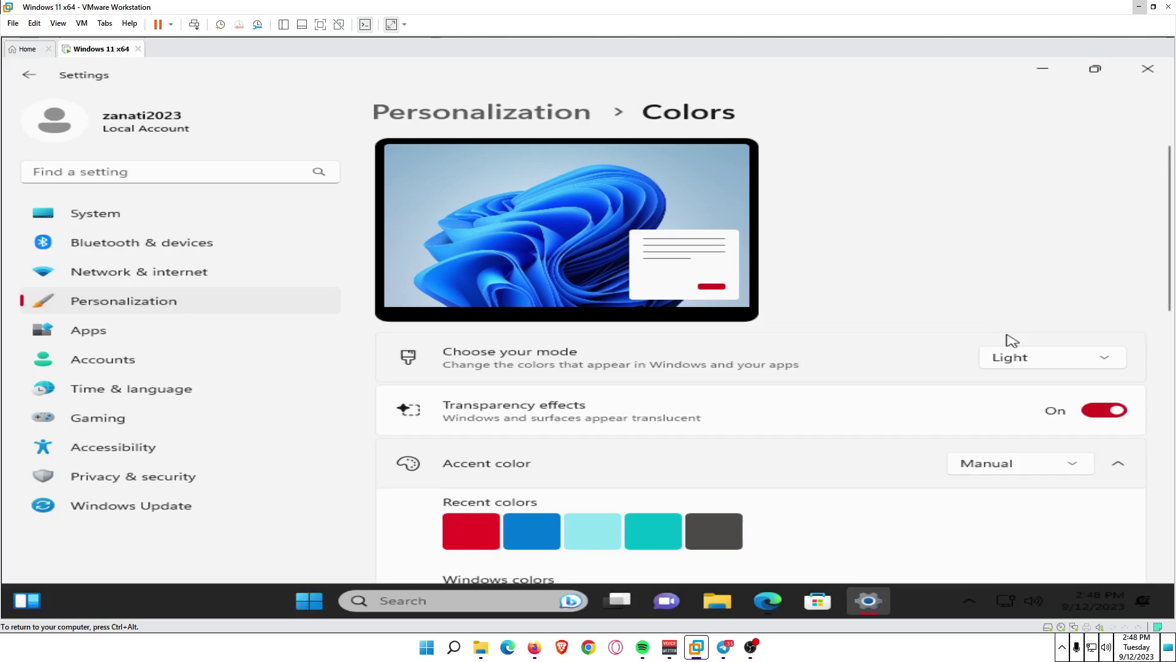
pyautogui.click(1042, 363)
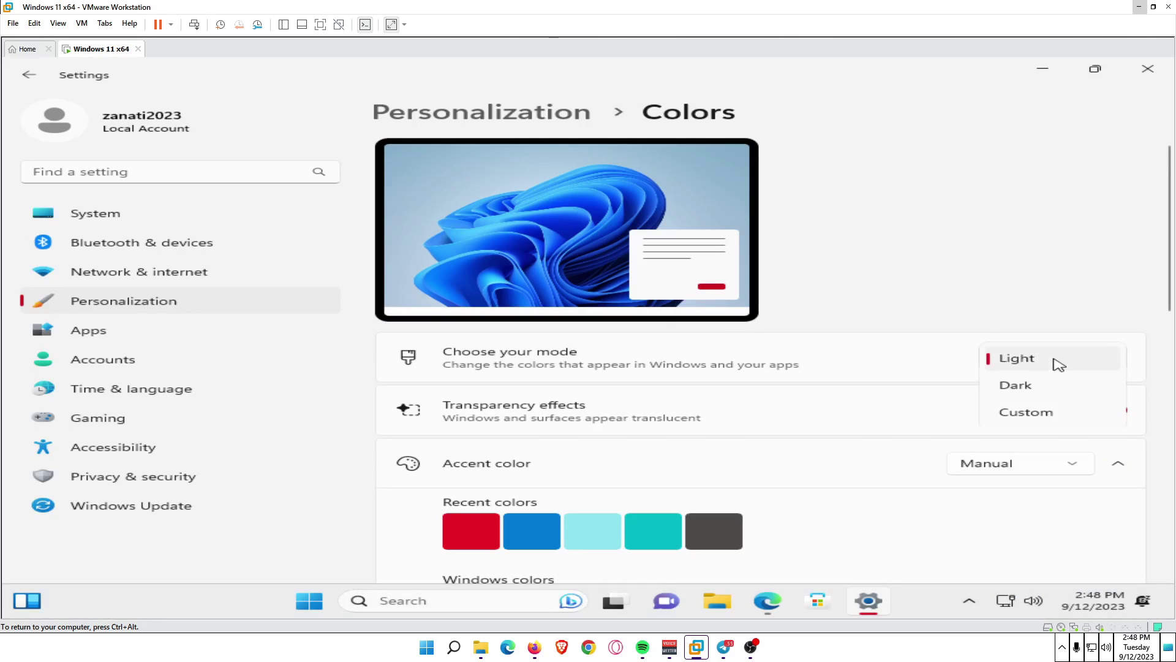
pyautogui.click(1017, 392)
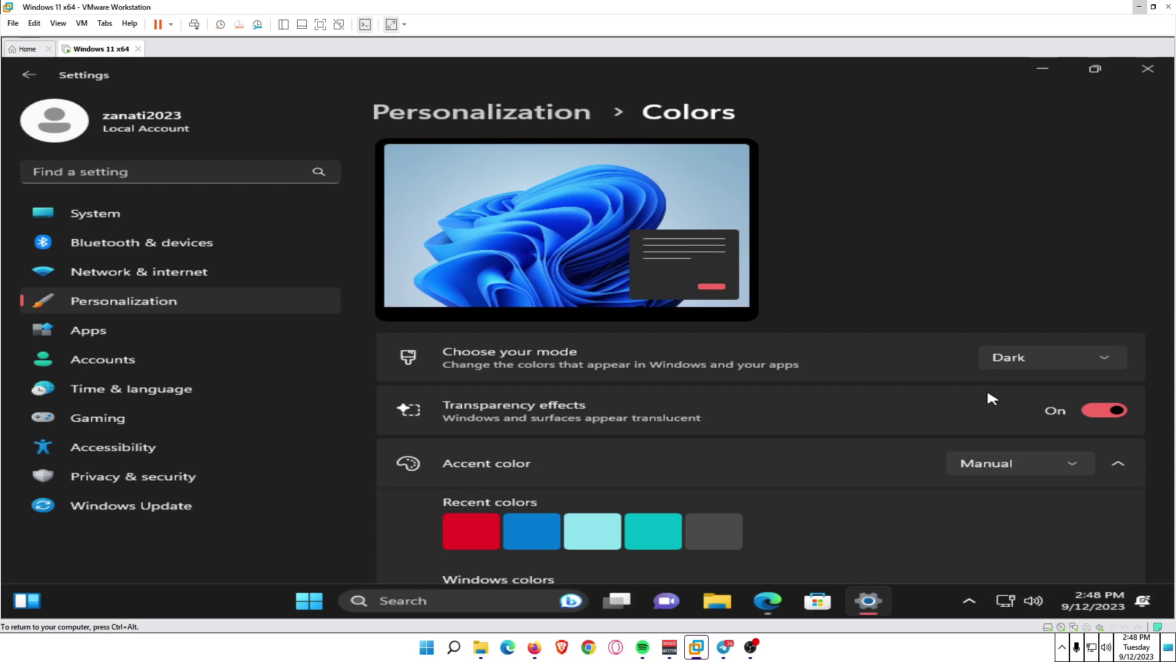
# Step: Choose Custom mode and set both the default Windows mode and app mode to Light
pyautogui.scroll(-3, 880, 365)
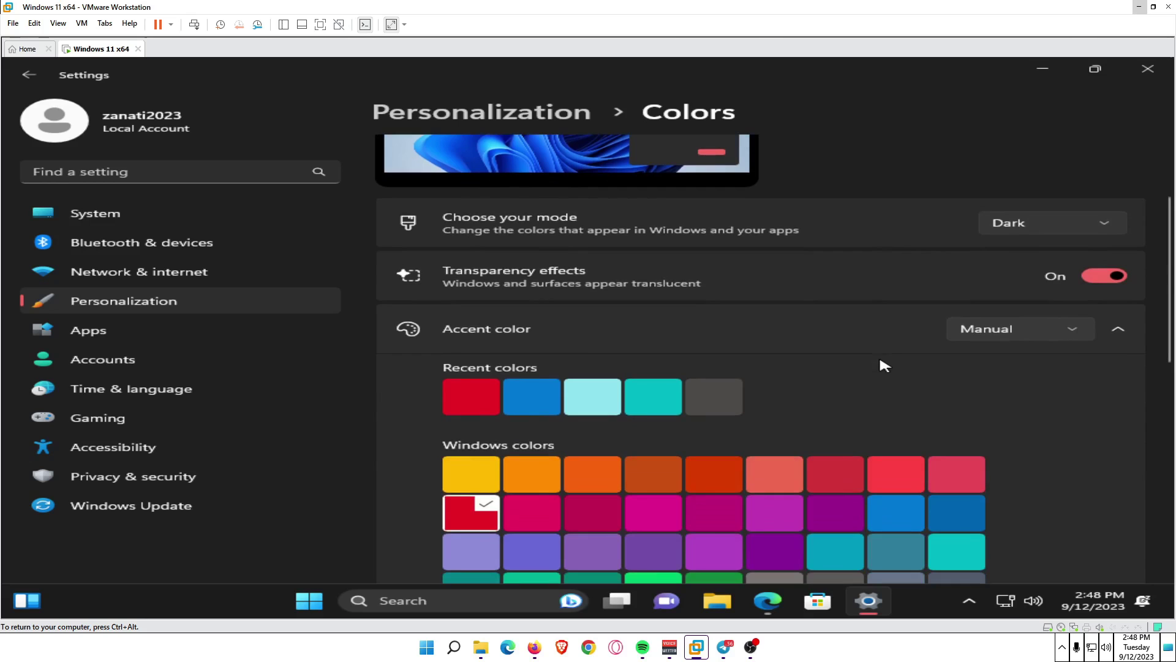
pyautogui.click(1049, 232)
pyautogui.click(1040, 252)
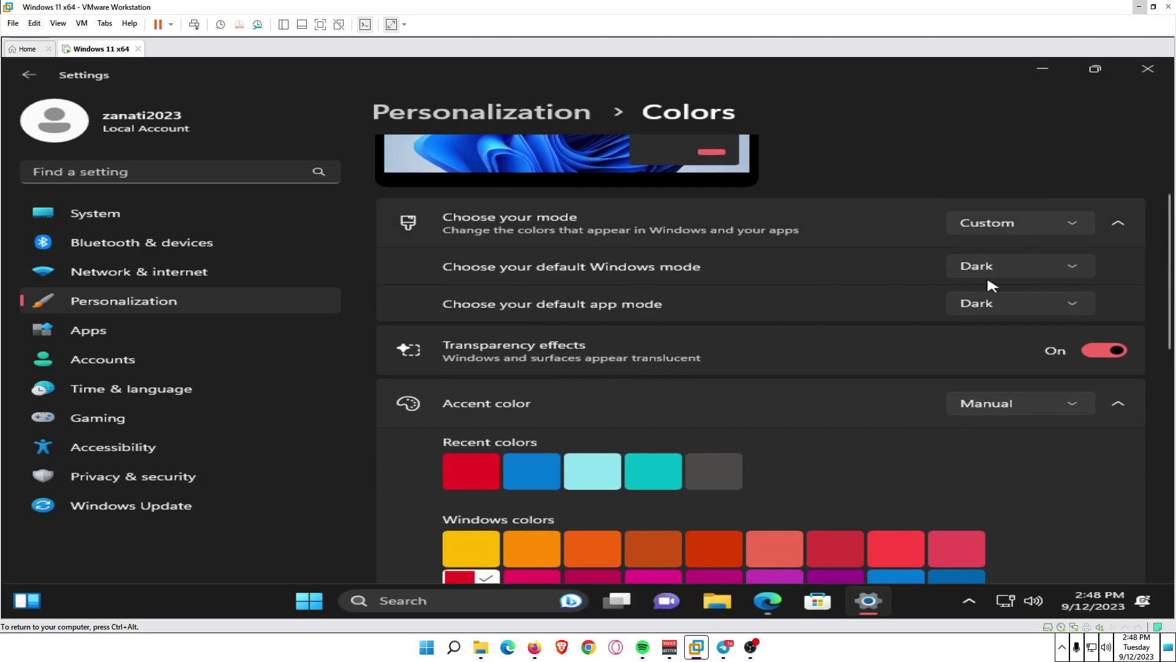
pyautogui.click(1061, 270)
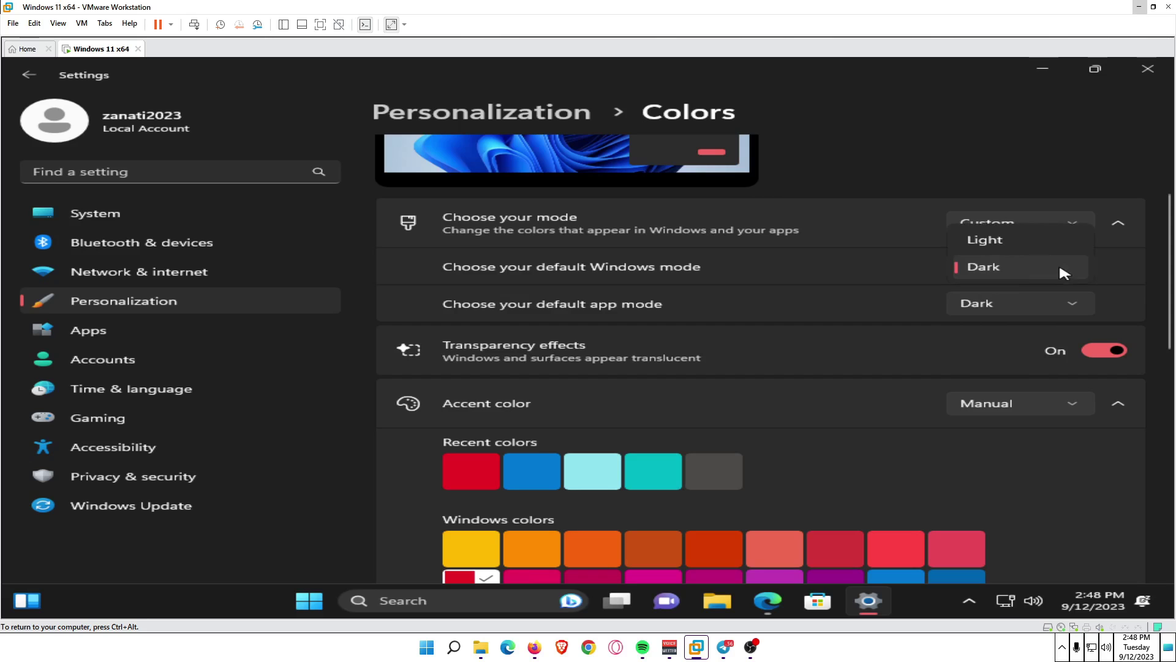
pyautogui.click(994, 245)
pyautogui.click(1048, 307)
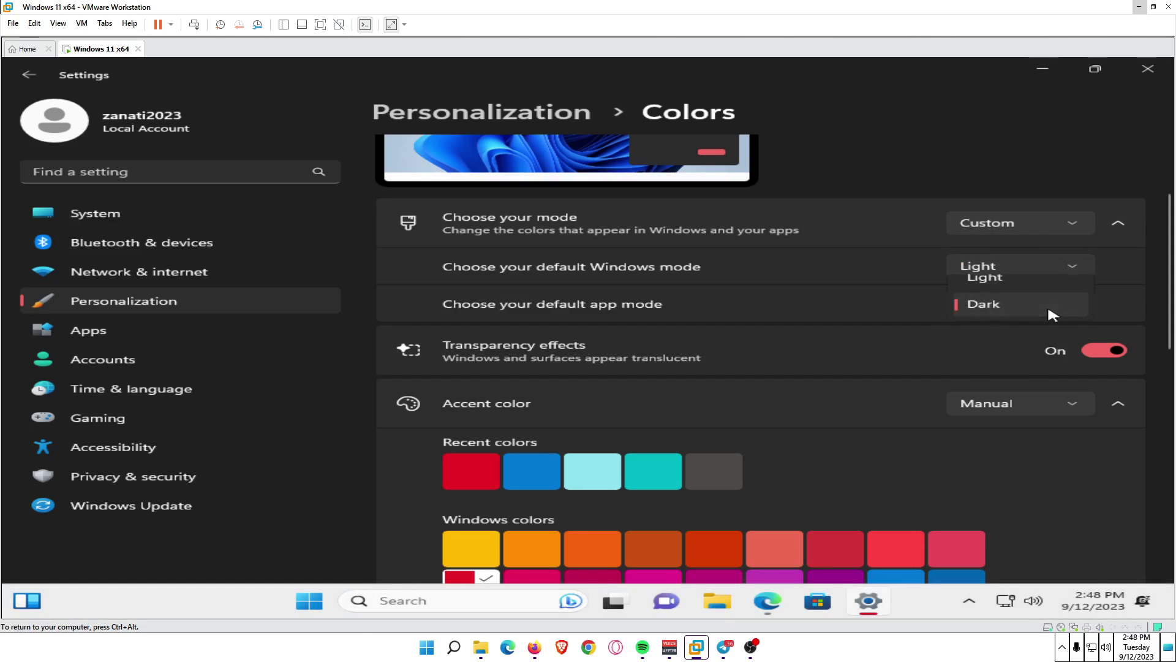
pyautogui.click(993, 285)
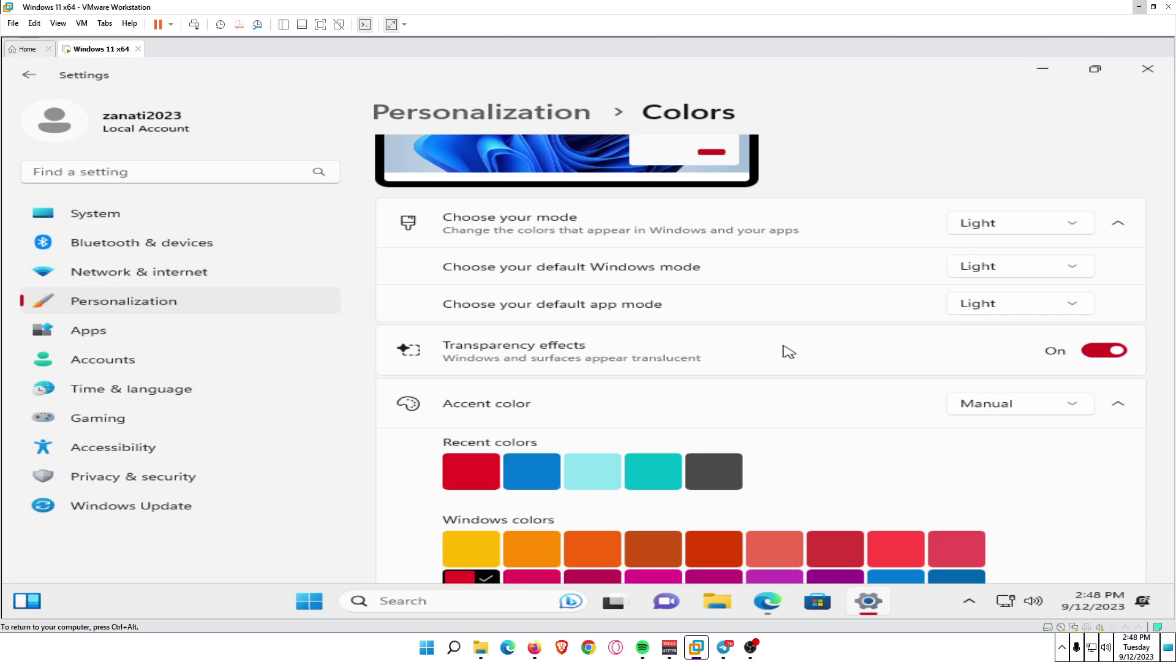
# Step: Pick the teal Seafoam swatch from Recent colors as the accent color
pyautogui.scroll(-2, 740, 412)
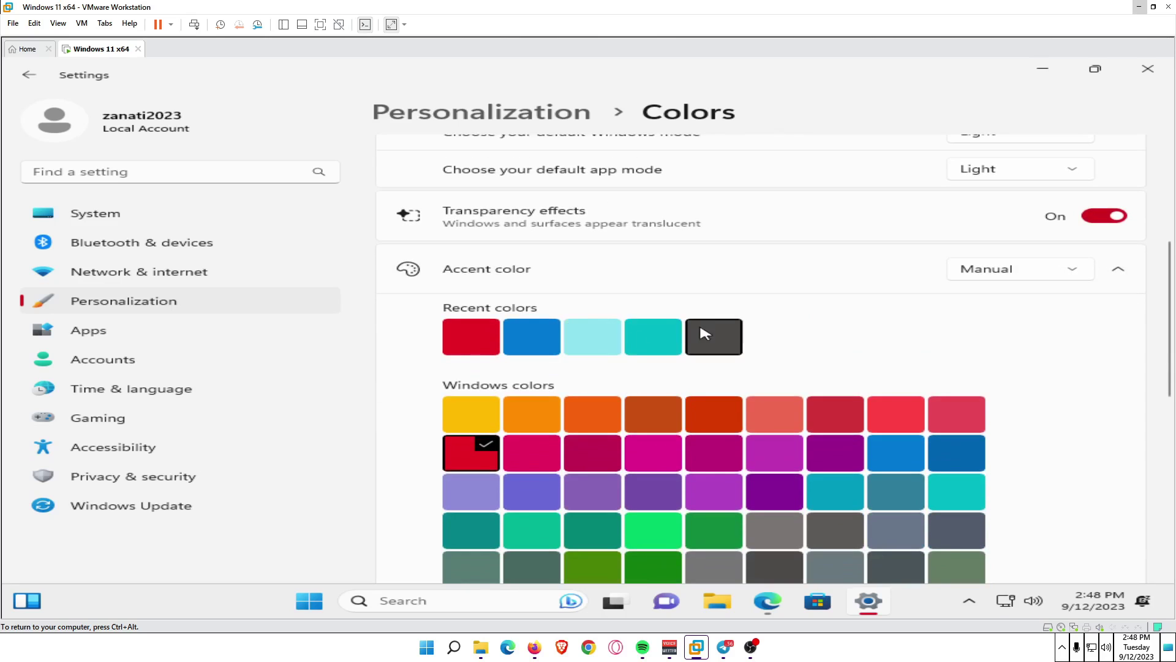
pyautogui.click(652, 335)
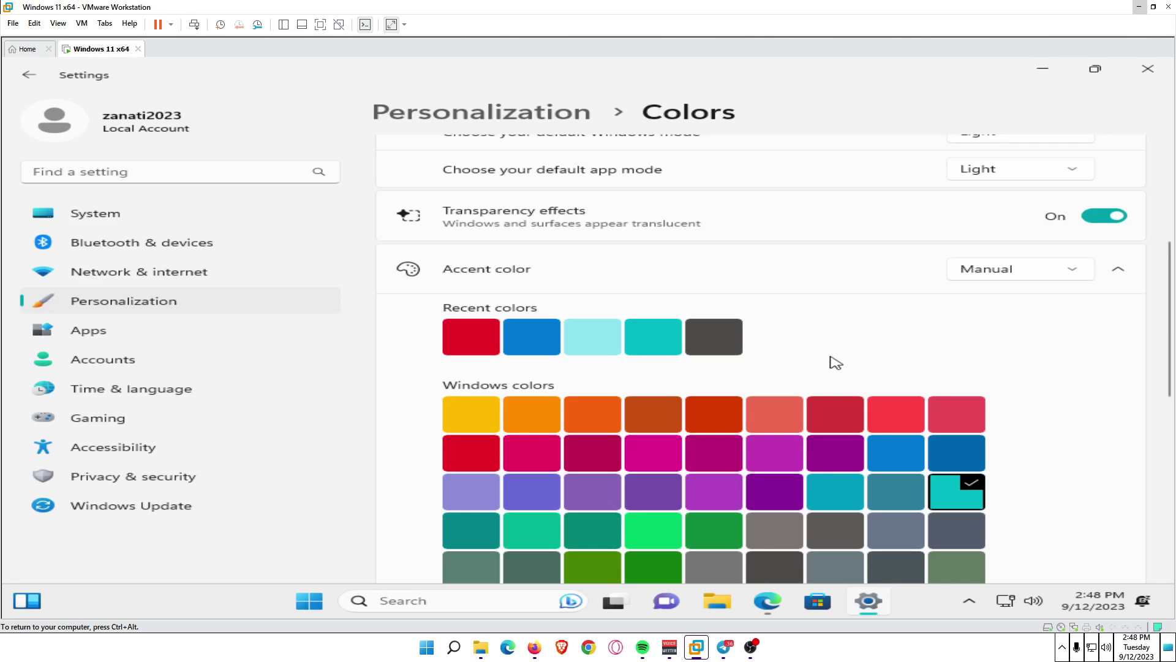
pyautogui.scroll(-5, 833, 361)
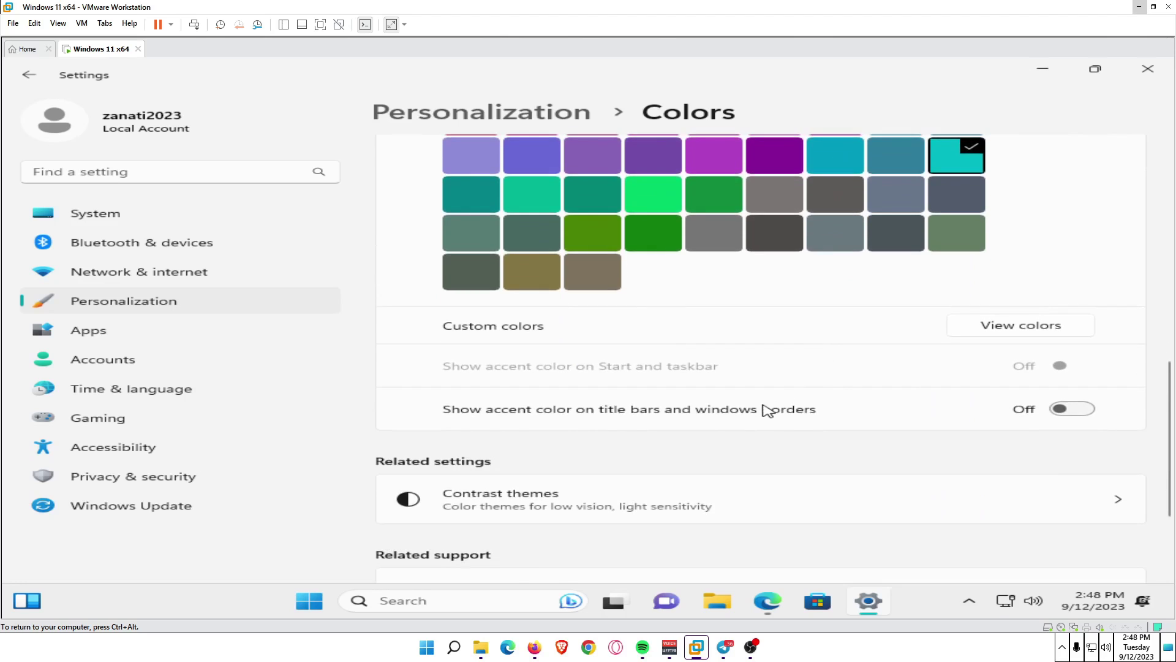
pyautogui.scroll(-2, 765, 401)
pyautogui.scroll(1, 766, 400)
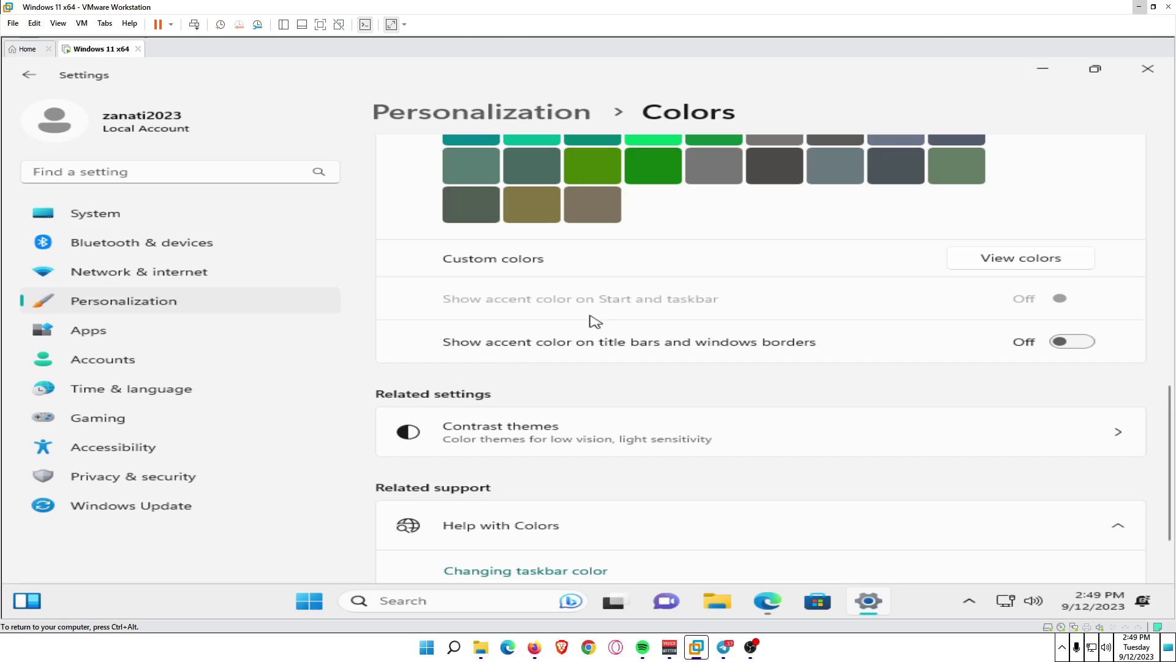
# Step: Go from Personalization > Colors to Related settings and open Contrast themes
pyautogui.click(309, 601)
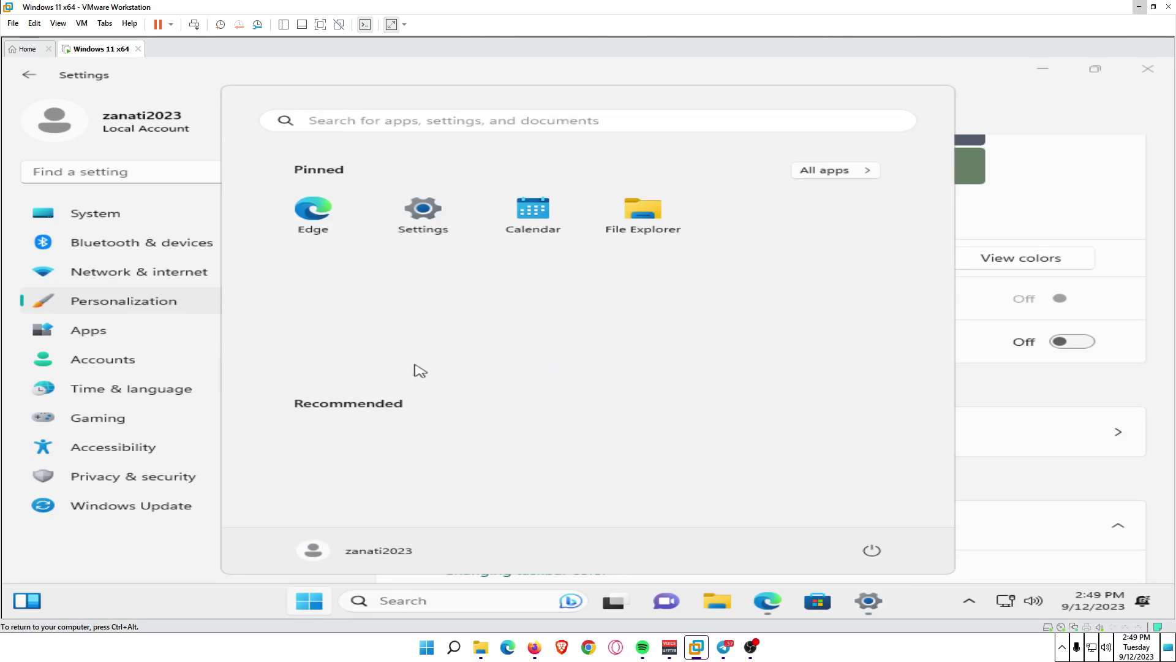
pyautogui.click(423, 215)
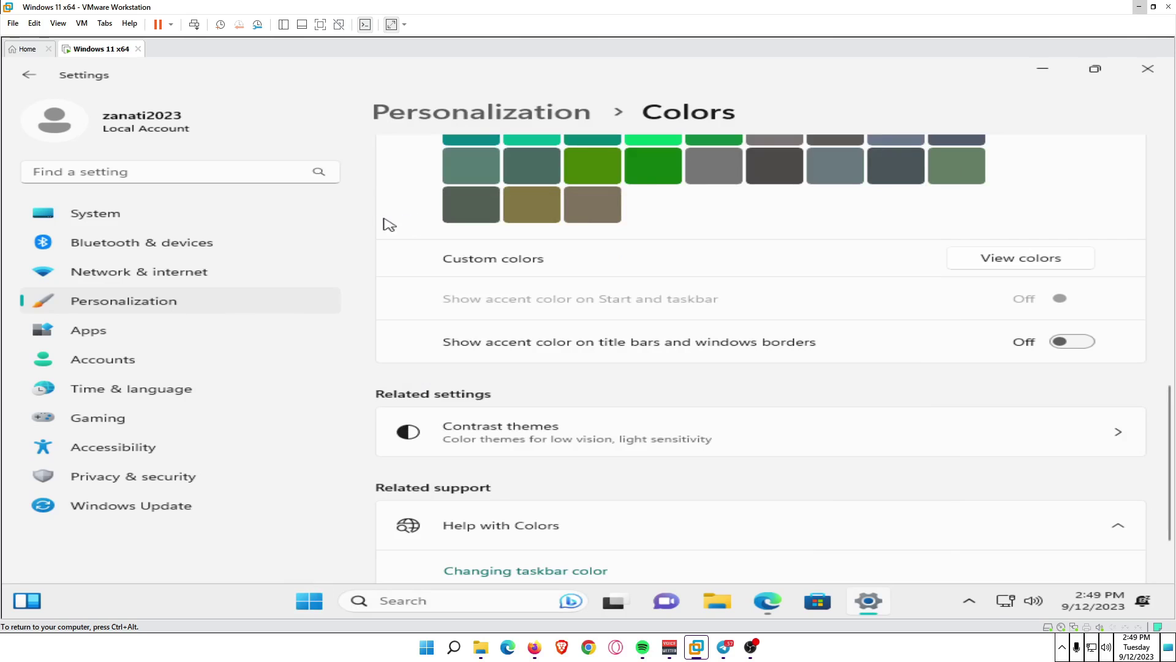
pyautogui.click(159, 302)
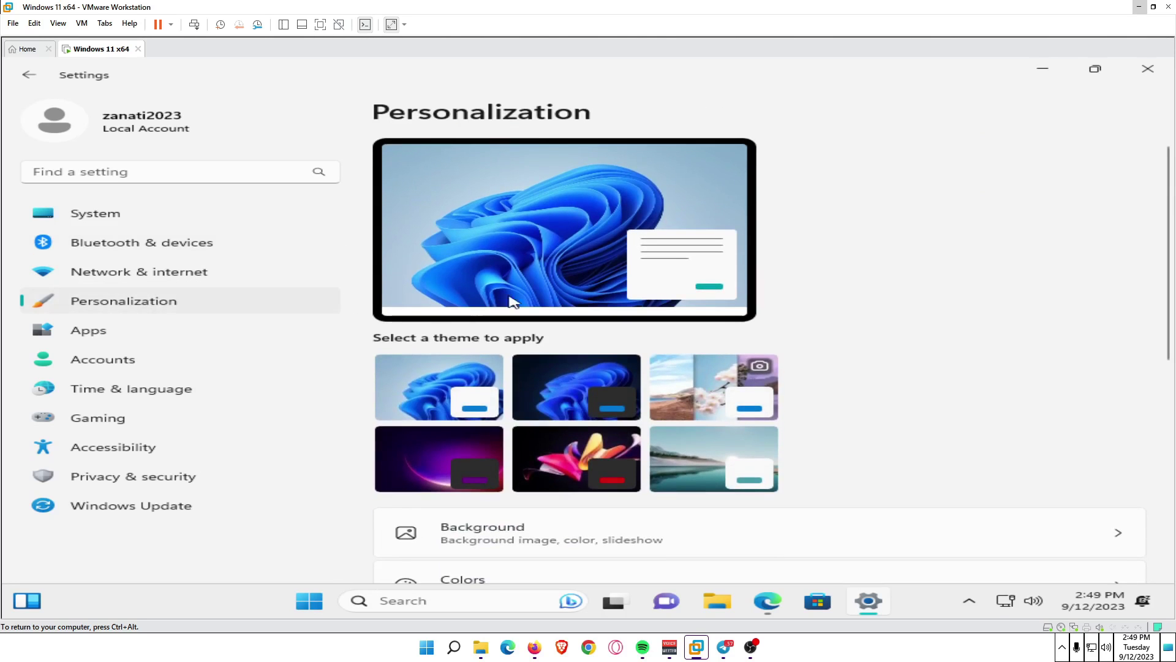
pyautogui.scroll(-2, 567, 295)
pyautogui.scroll(-2, 567, 293)
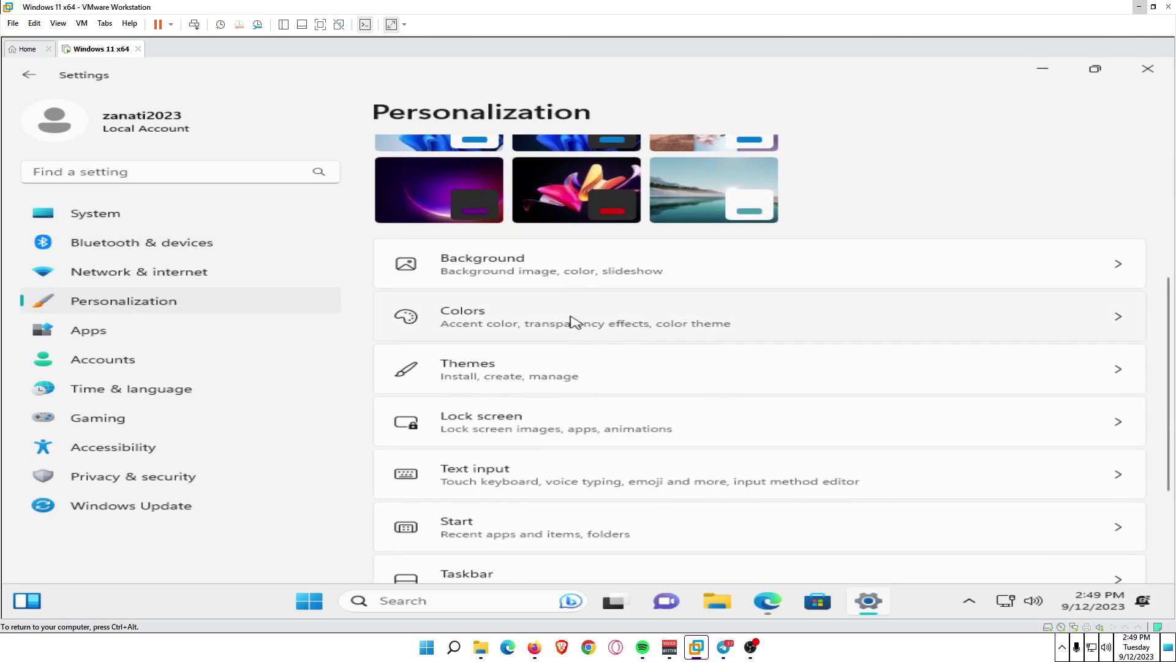
pyautogui.click(572, 320)
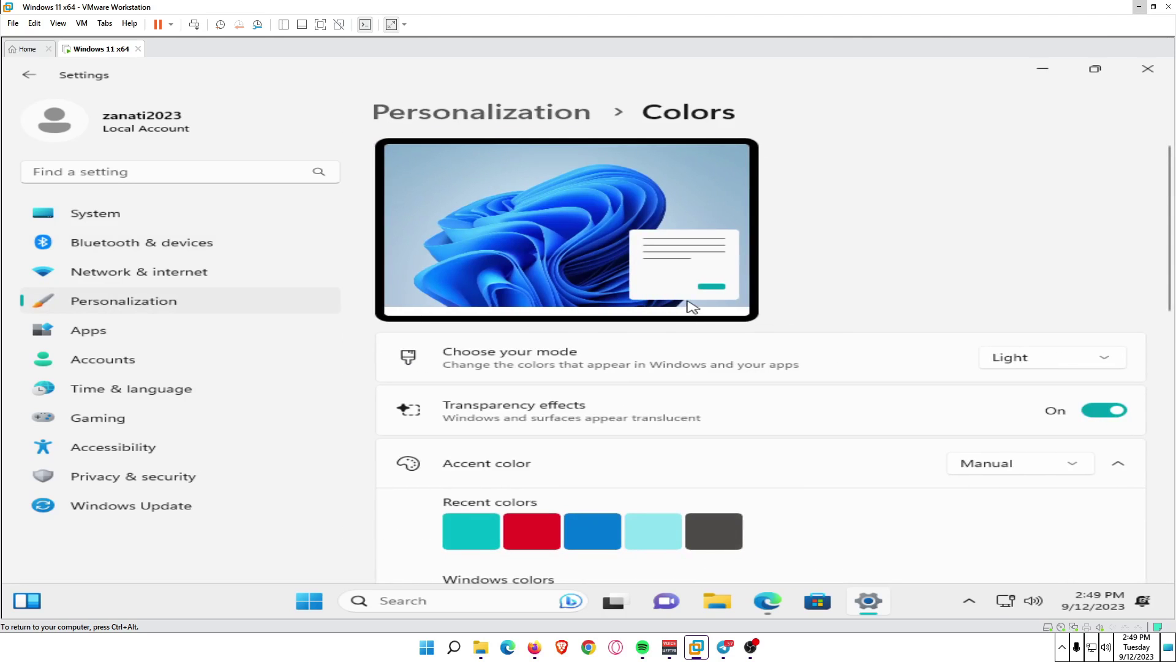
pyautogui.scroll(-10, 691, 306)
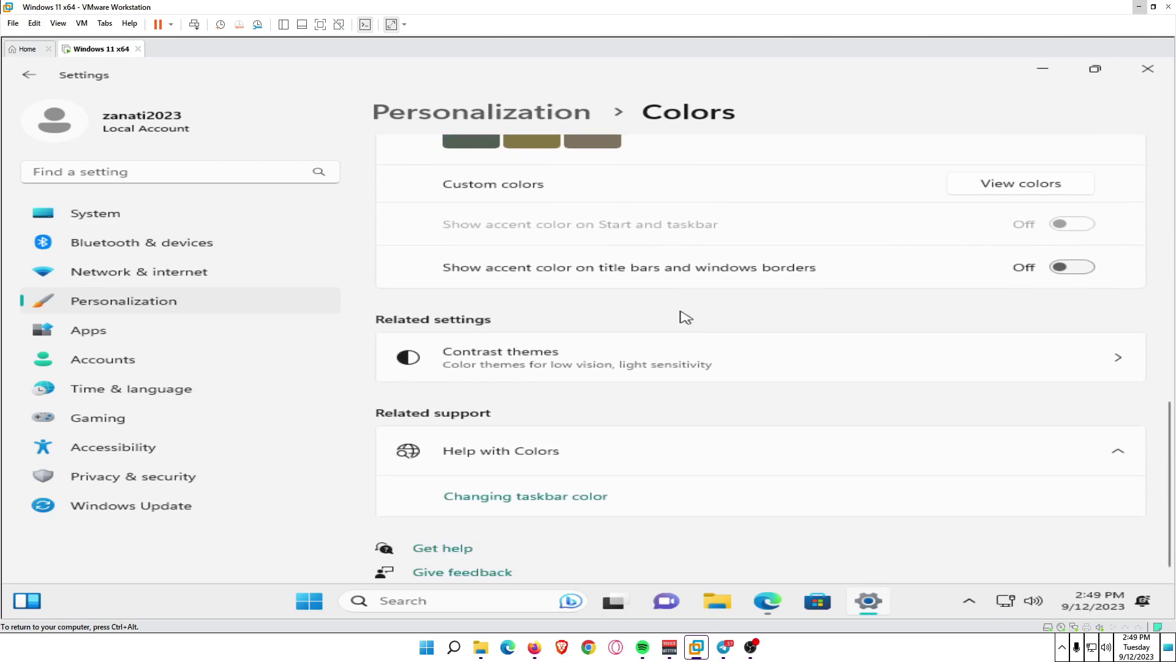
pyautogui.click(687, 359)
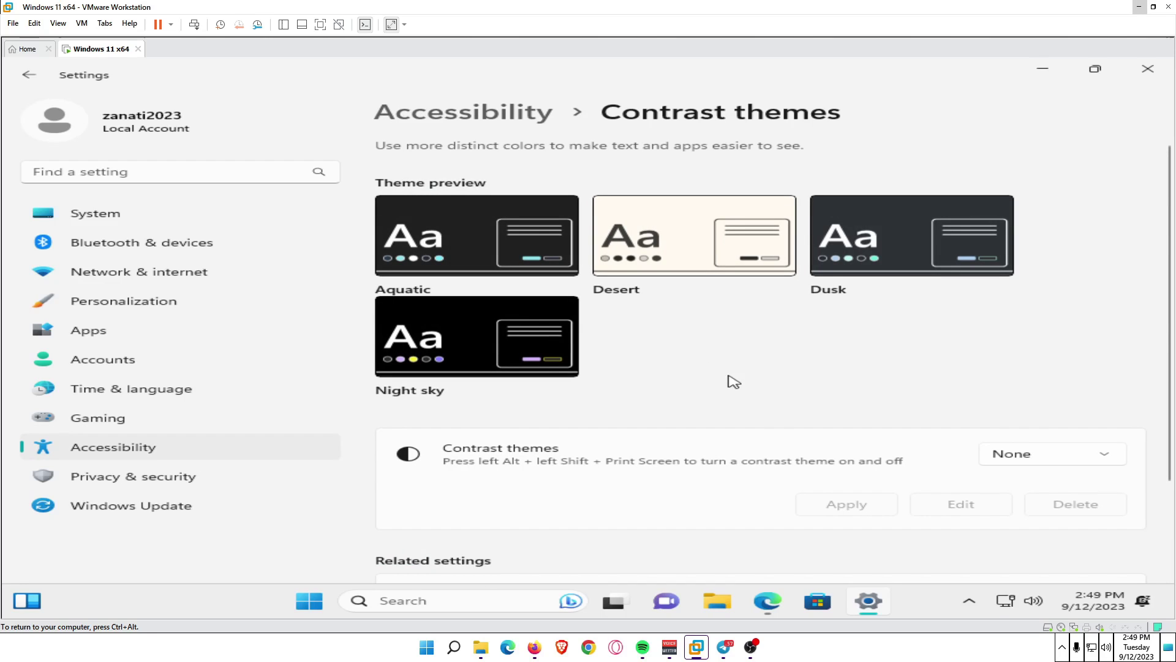
# Step: Select Desert in the Contrast themes list and apply it
pyautogui.click(1040, 453)
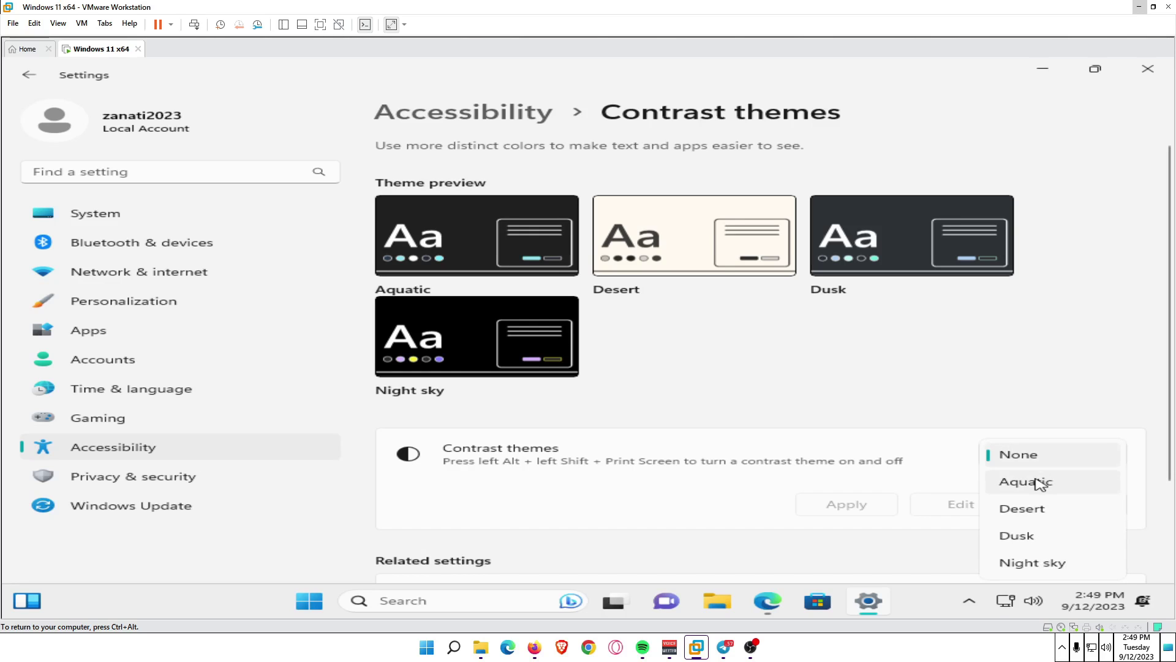
pyautogui.click(1038, 510)
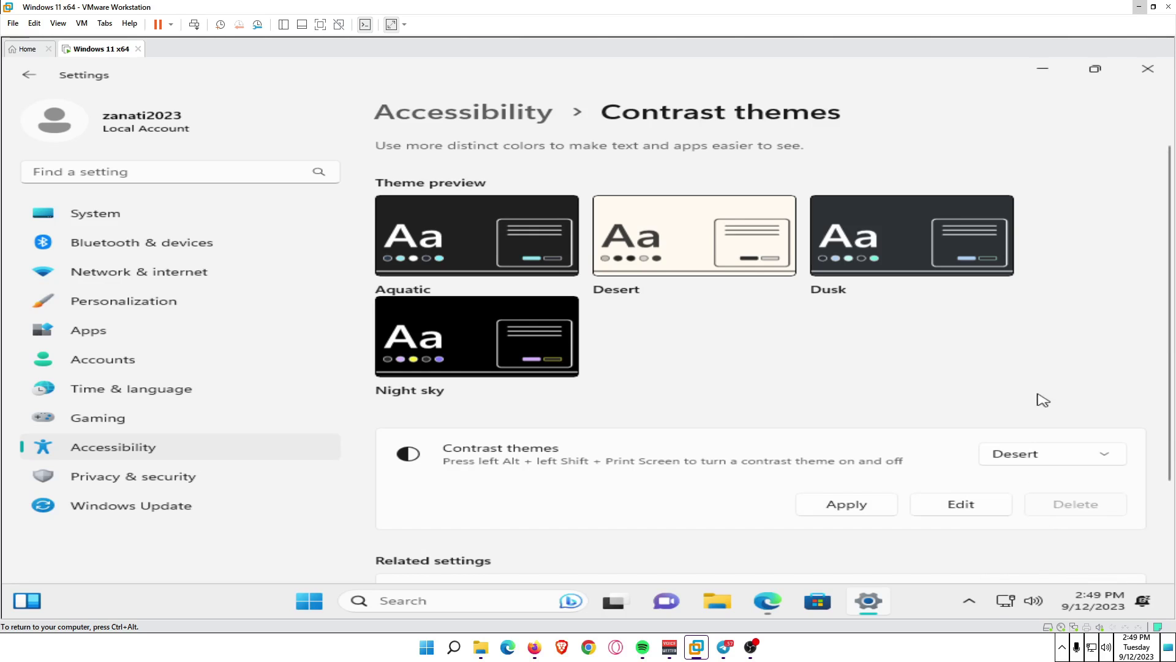
pyautogui.scroll(-2, 1043, 395)
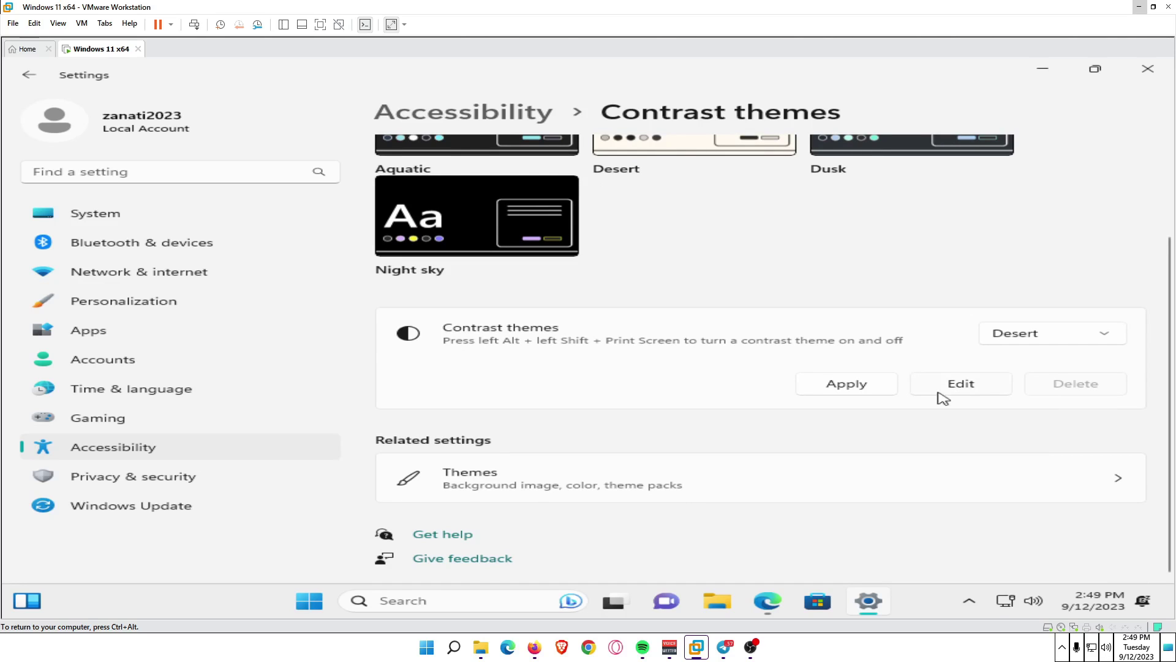
pyautogui.click(871, 389)
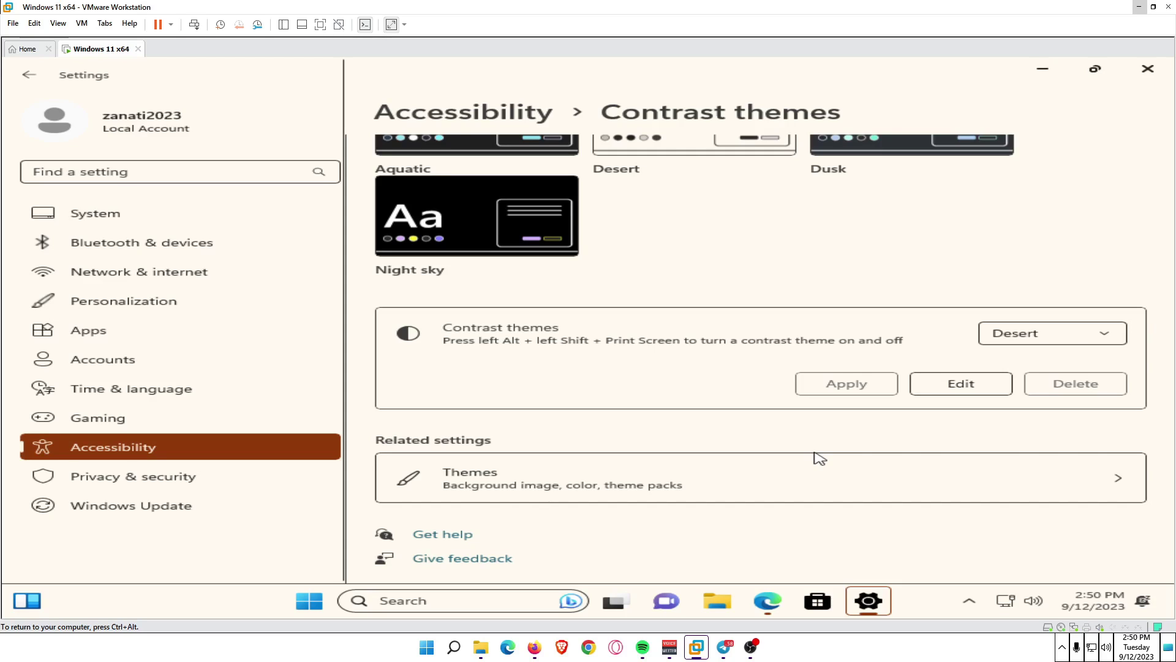
# Step: Turn the contrast theme off with the Left Alt + Left Shift + Print Screen shortcut
pyautogui.press('alt+shift+Print')
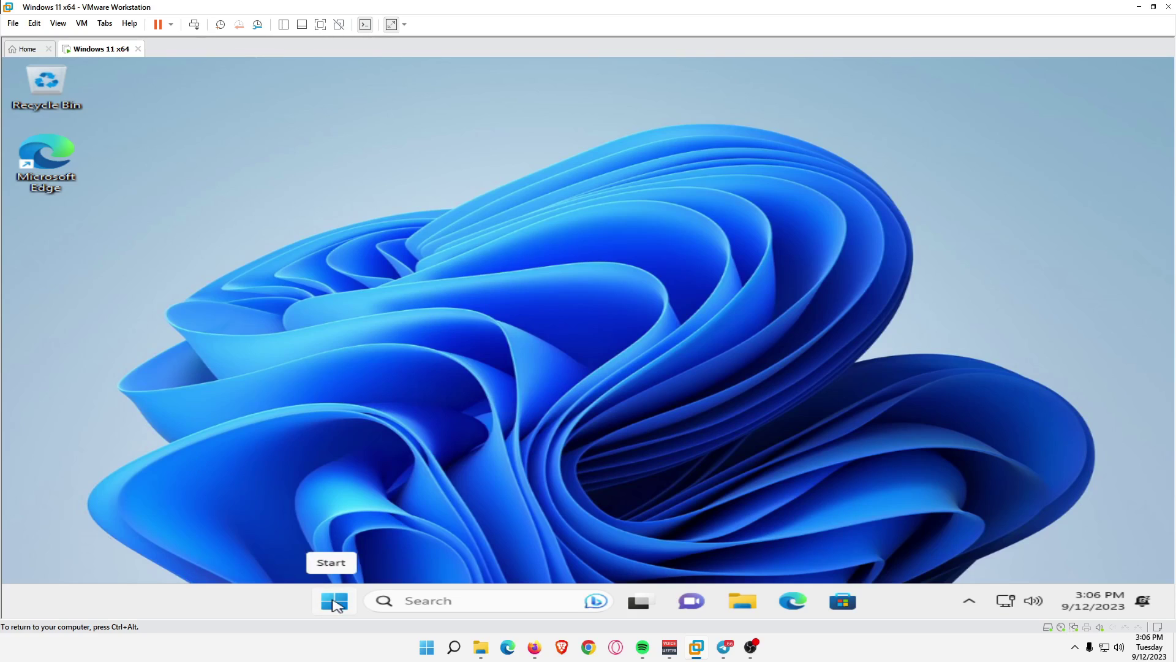
# Step: Open Settings > System > Display and switch the Night light toggle On
pyautogui.click(335, 603)
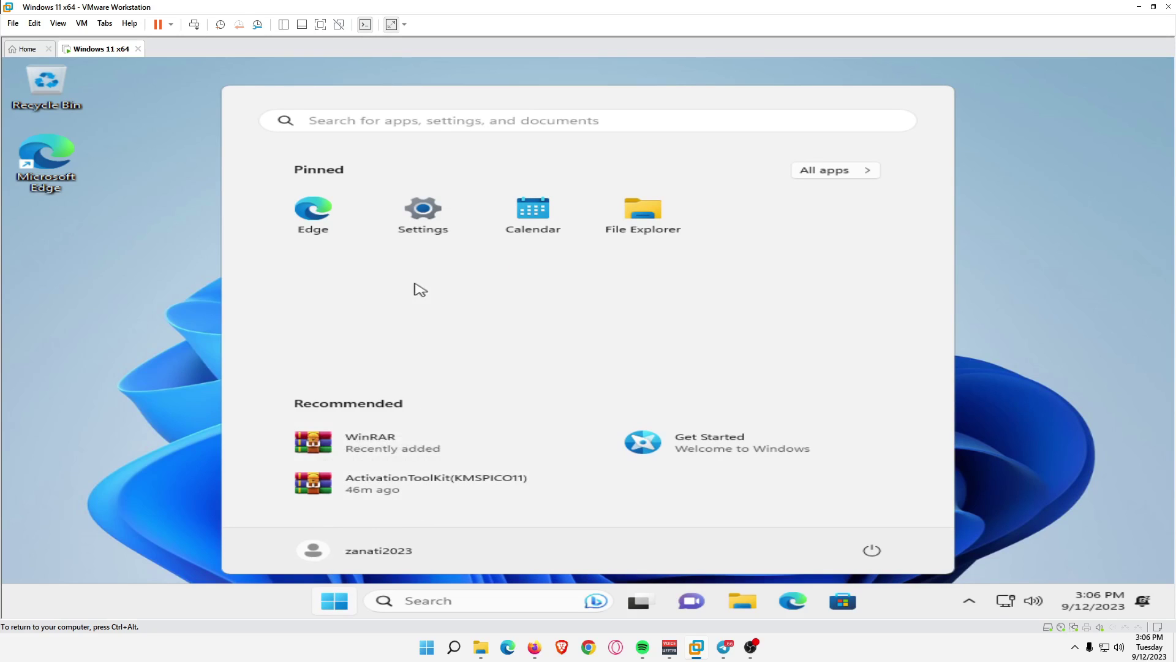
pyautogui.click(433, 232)
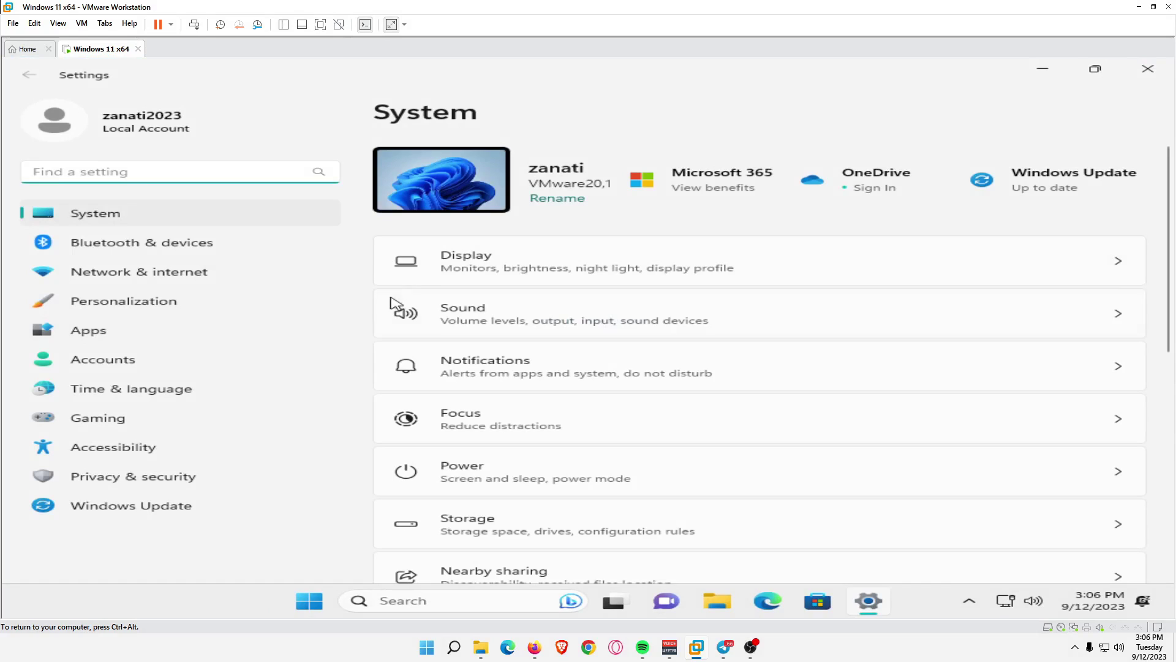
pyautogui.click(478, 274)
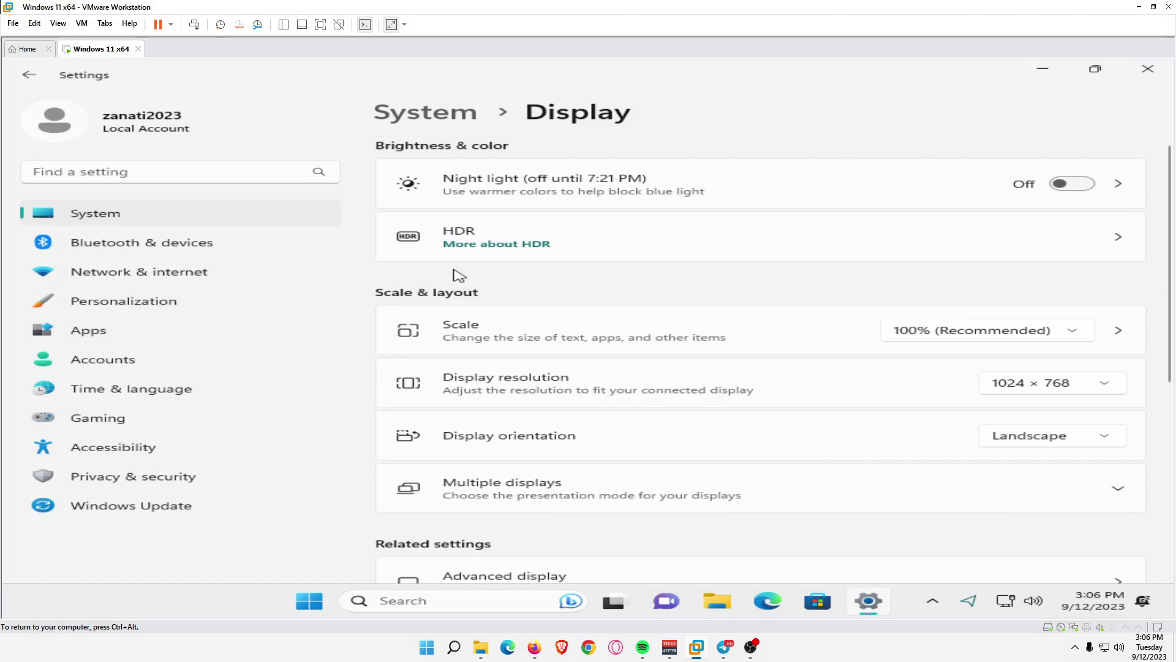
pyautogui.click(1090, 189)
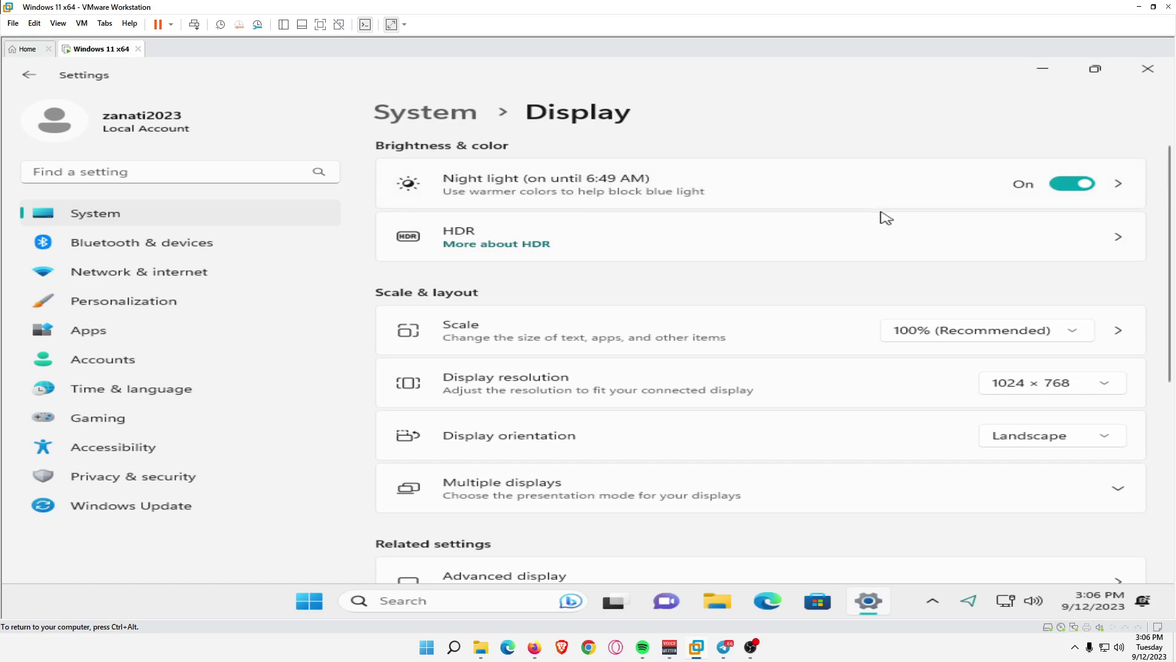
# Step: Lower Night light strength to 55 and schedule it for set hours, 9:00 PM to 7:00 AM
pyautogui.click(547, 203)
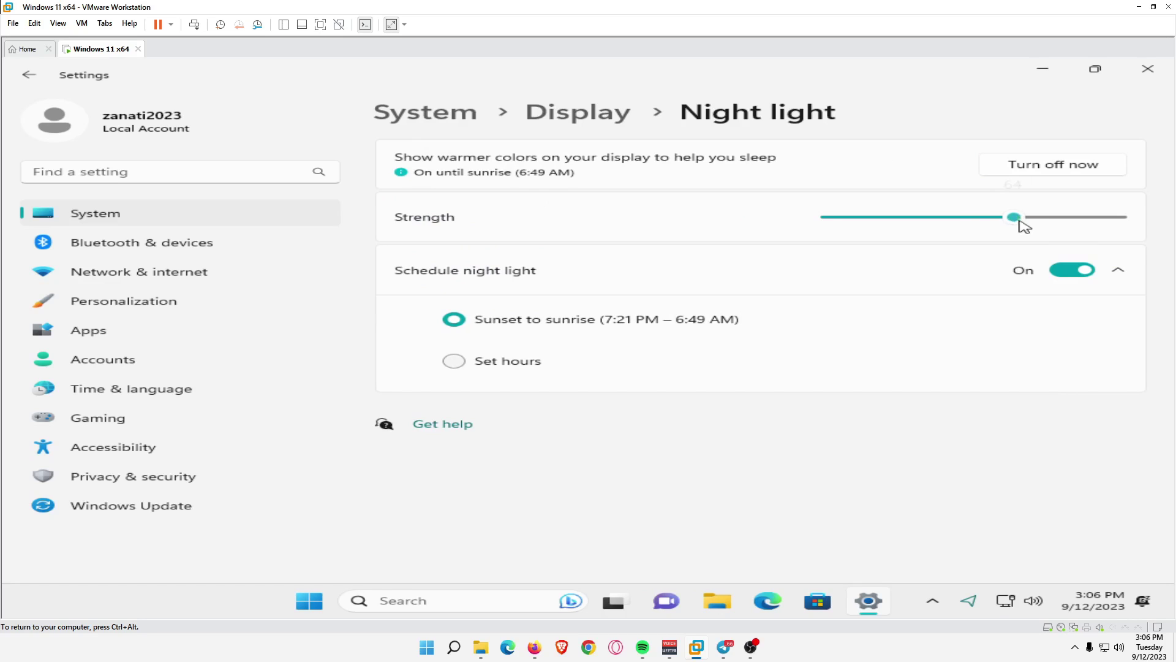
pyautogui.moveTo(1015, 218)
pyautogui.mouseDown()
pyautogui.moveTo(919, 223)
pyautogui.moveTo(1104, 225)
pyautogui.moveTo(861, 245)
pyautogui.moveTo(1002, 227)
pyautogui.mouseUp()
pyautogui.click(456, 366)
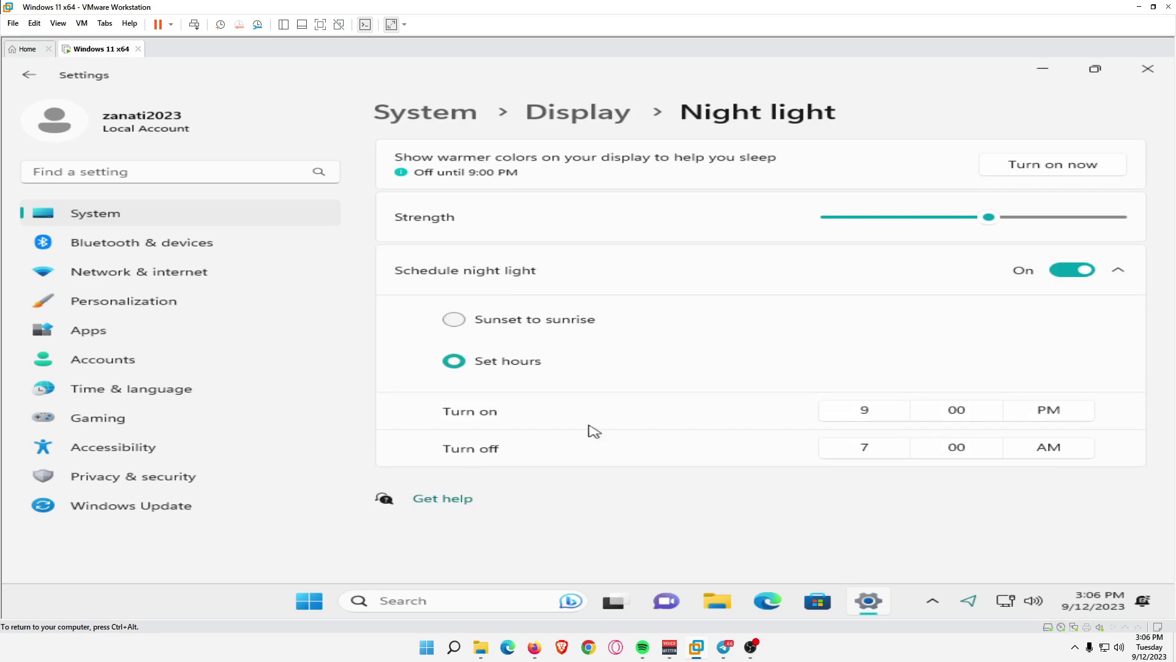
pyautogui.click(454, 317)
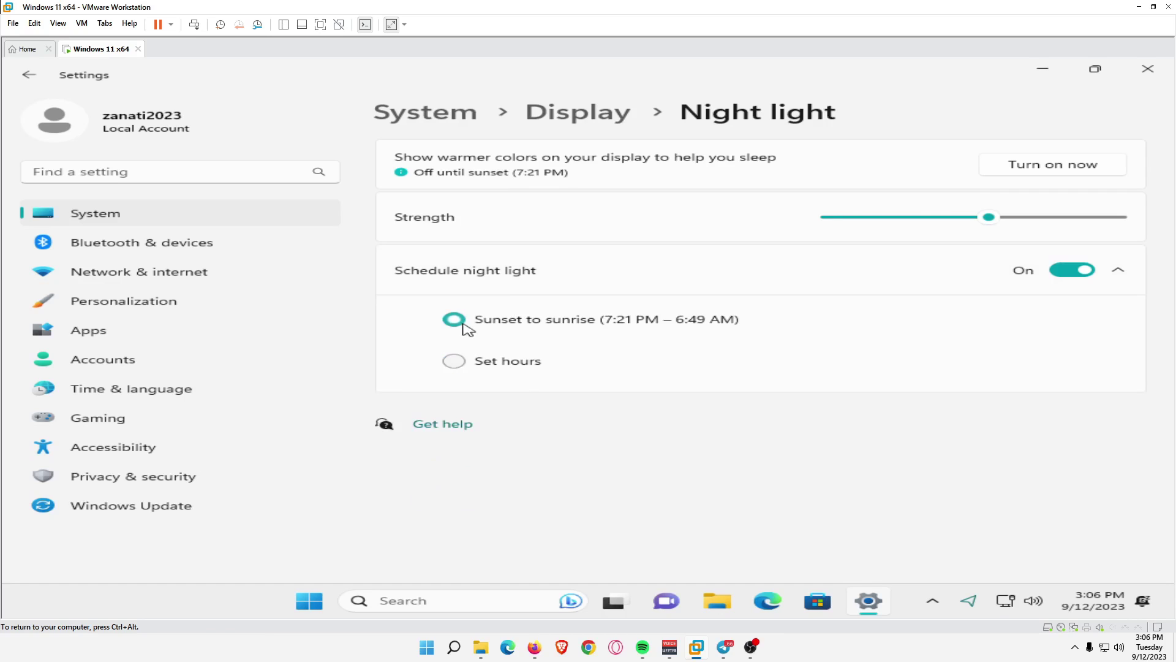
pyautogui.click(461, 362)
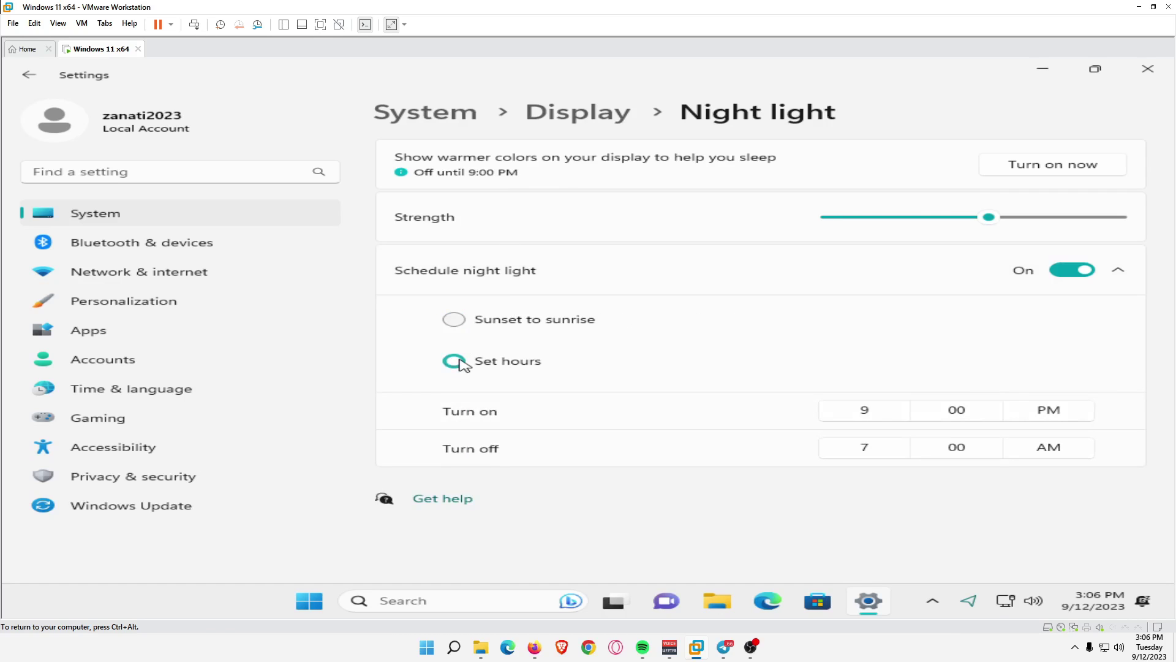